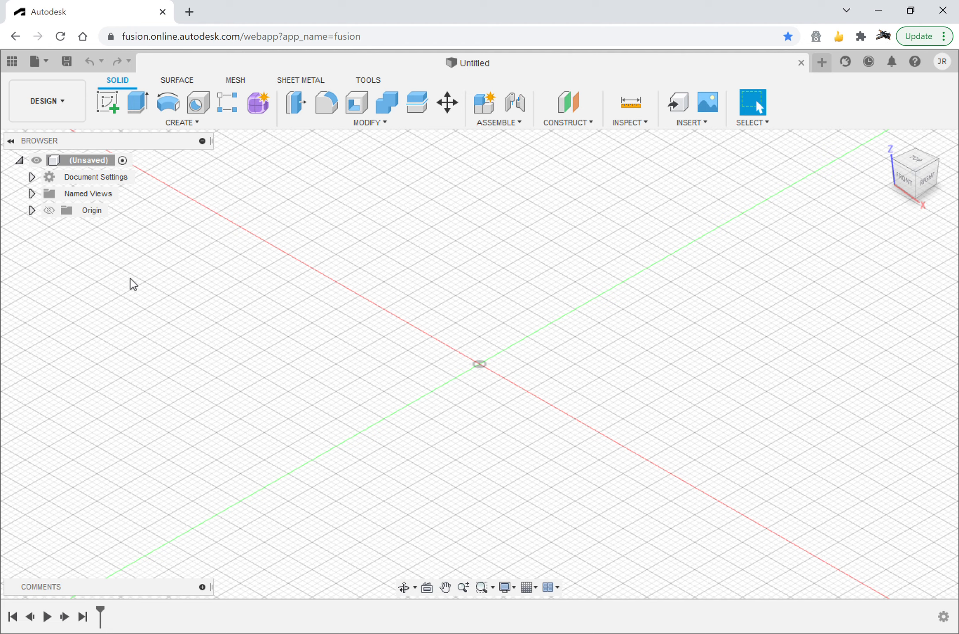
# - Start a new sketch on the vertical YZ origin plane
pyautogui.click(108, 99)
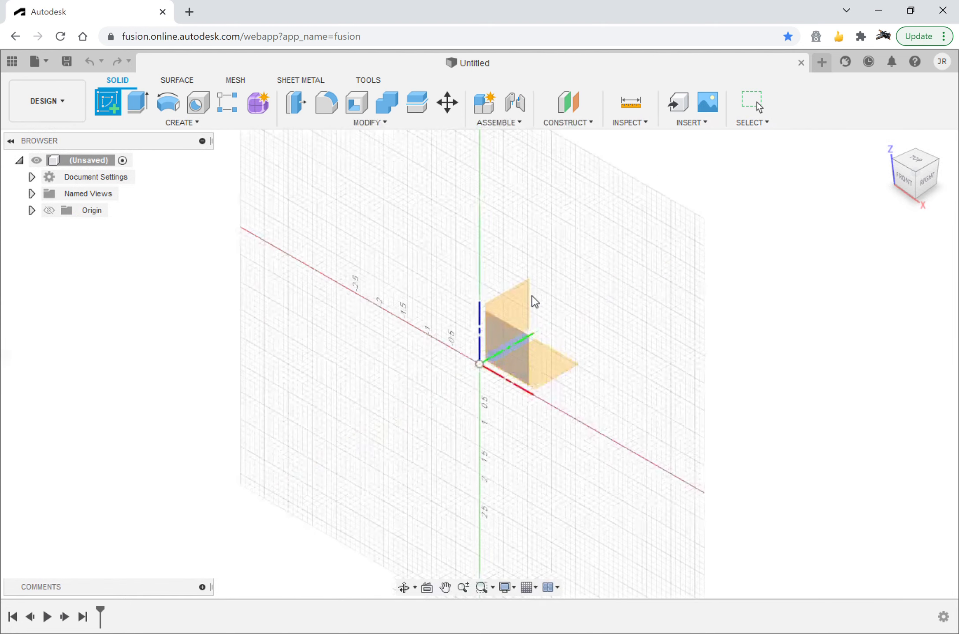
pyautogui.click(525, 304)
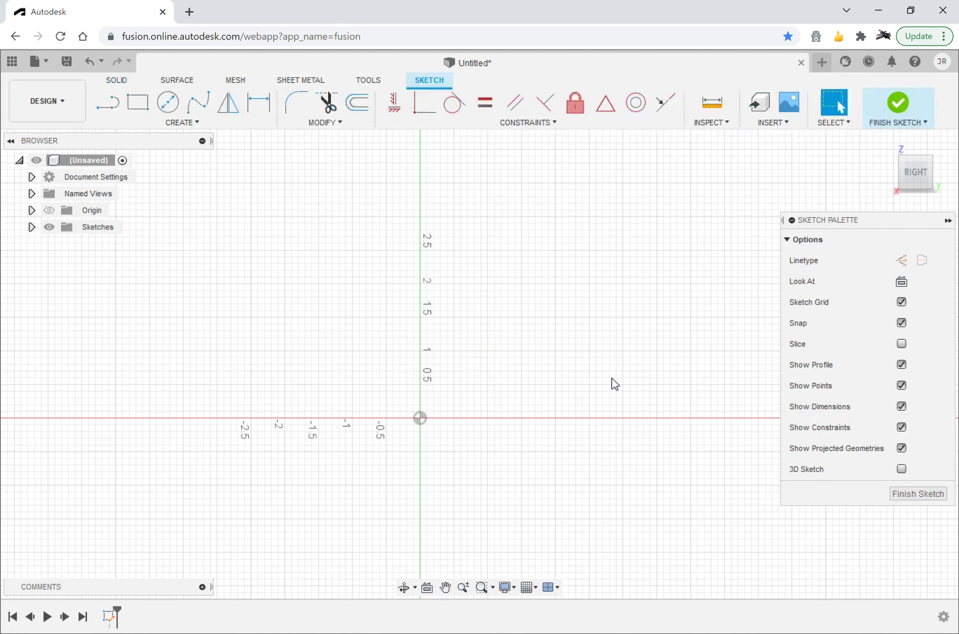
# - Draw a five-point fit point spline with two humps, starting and ending on the horizontal axis about 4 in and 3.5 in either side of the origin
pyautogui.click(201, 105)
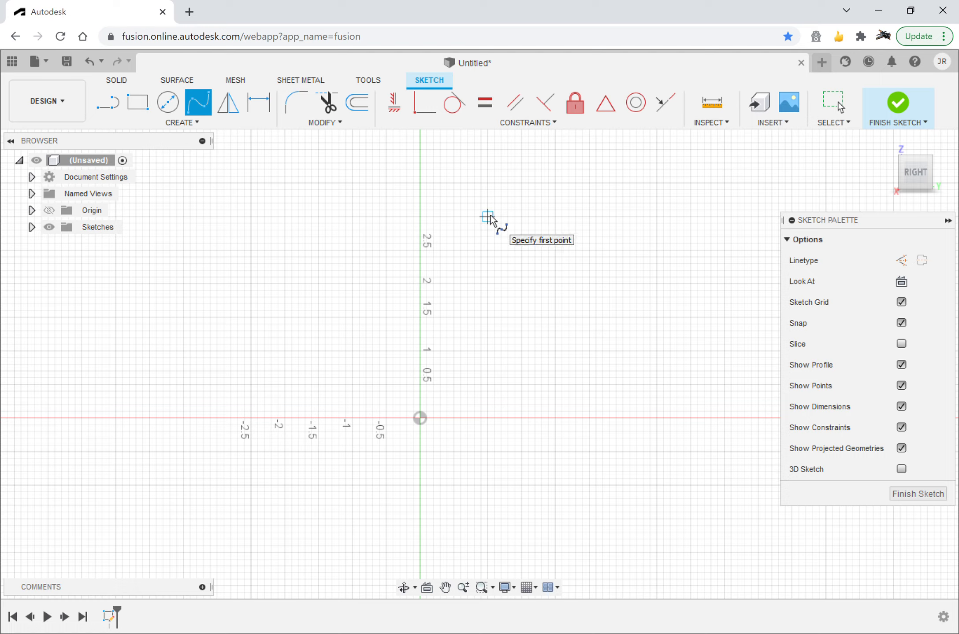
pyautogui.click(197, 104)
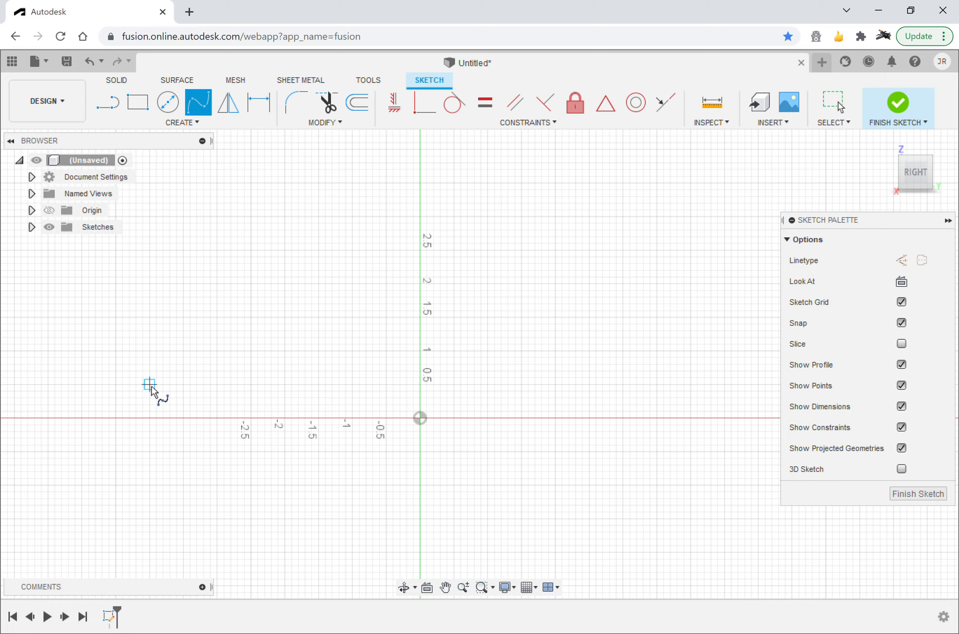
pyautogui.click(152, 418)
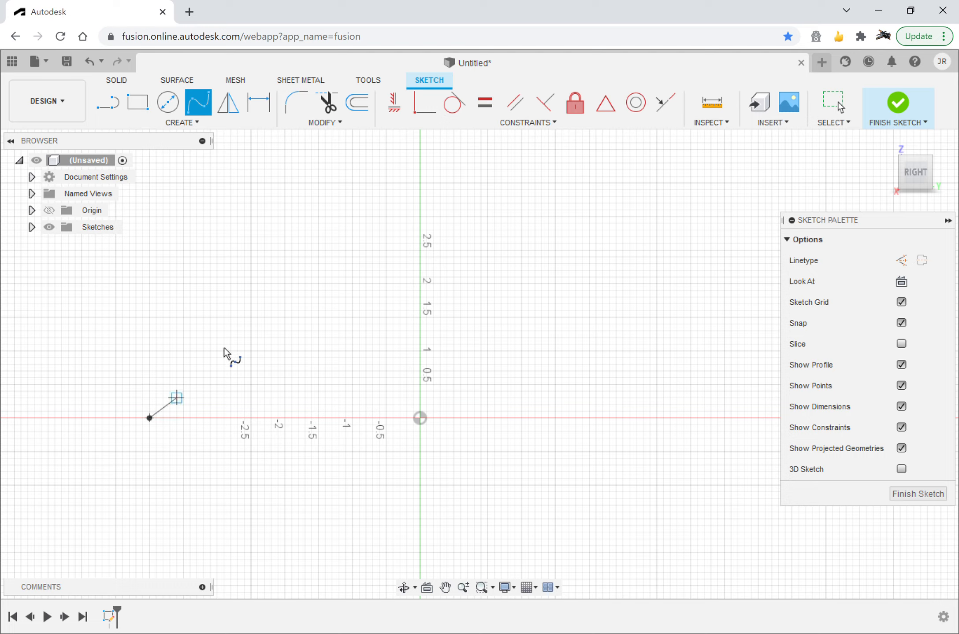
pyautogui.click(252, 317)
pyautogui.click(347, 418)
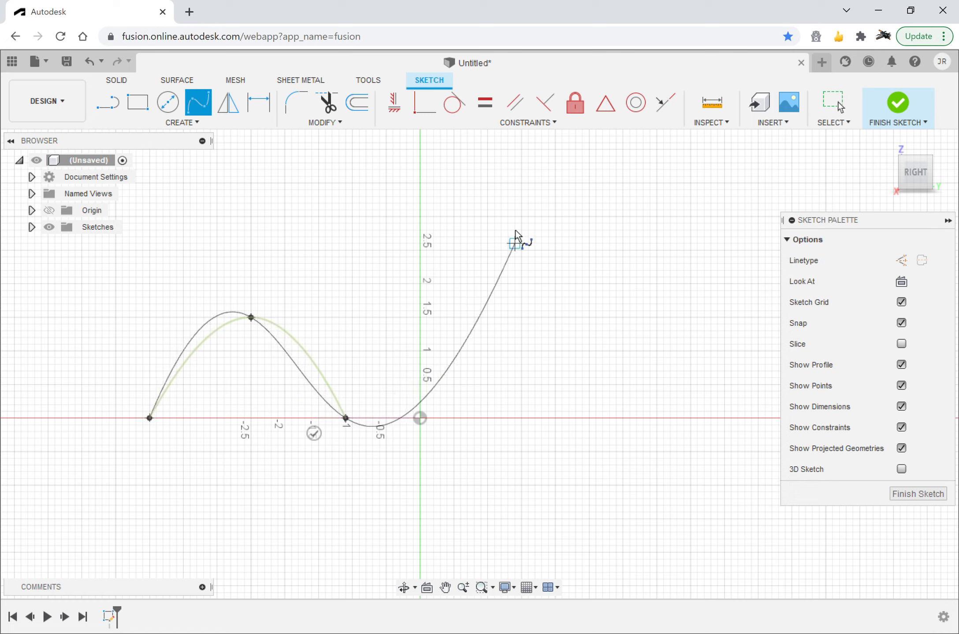
pyautogui.click(521, 216)
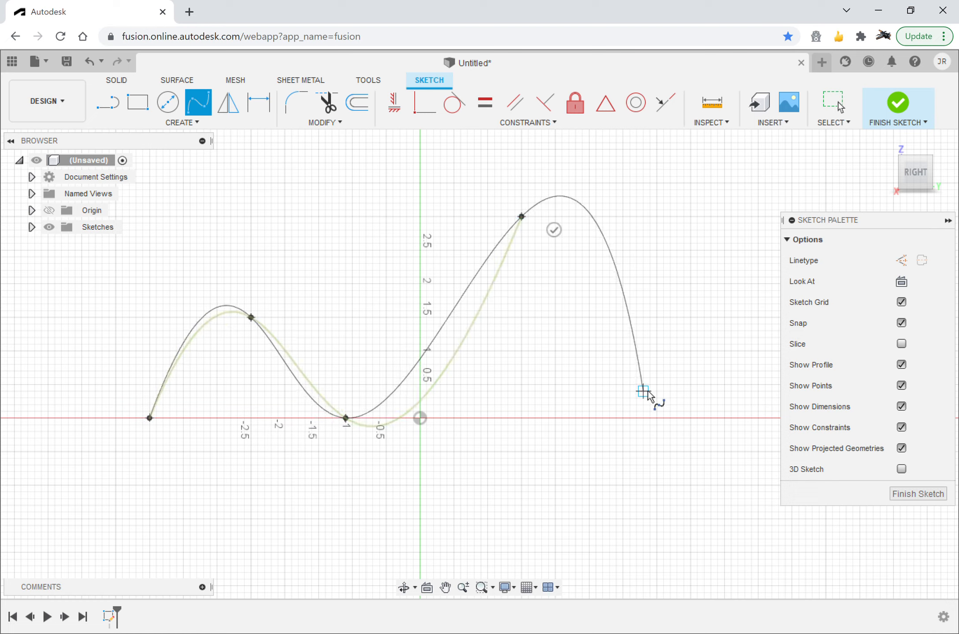
pyautogui.click(656, 418)
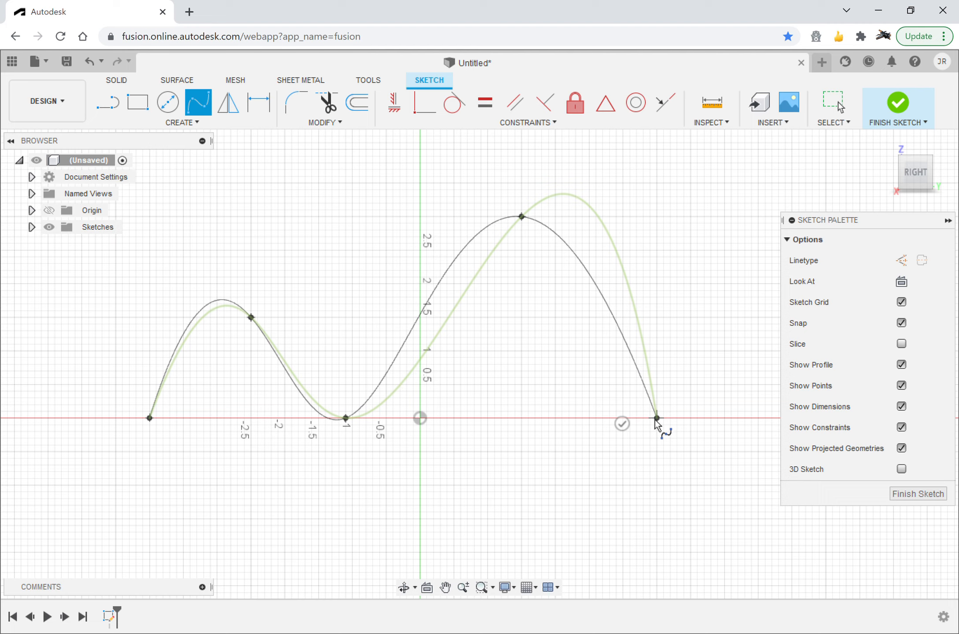
pyautogui.click(198, 104)
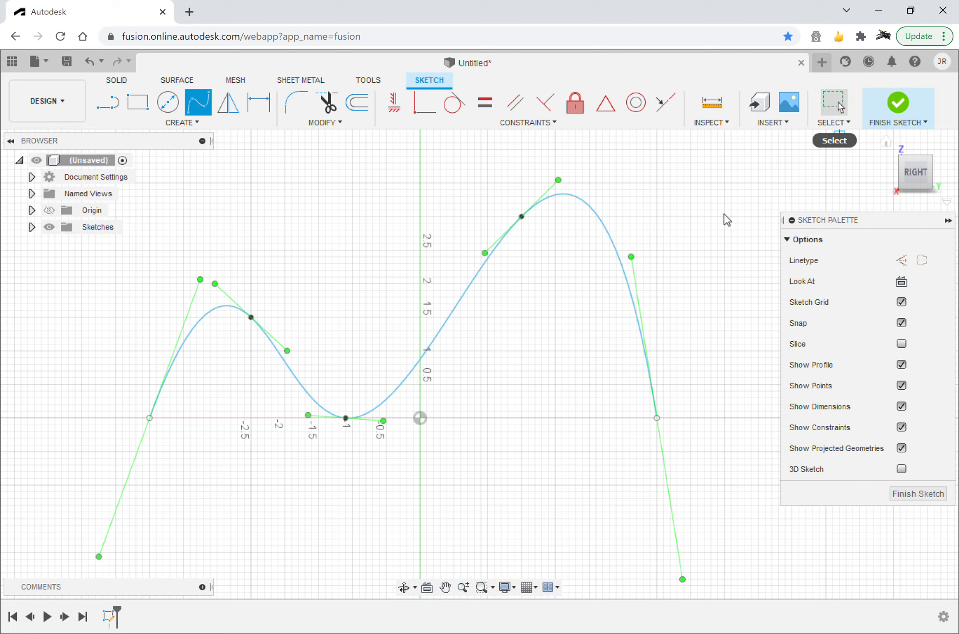
pyautogui.press('Escape')
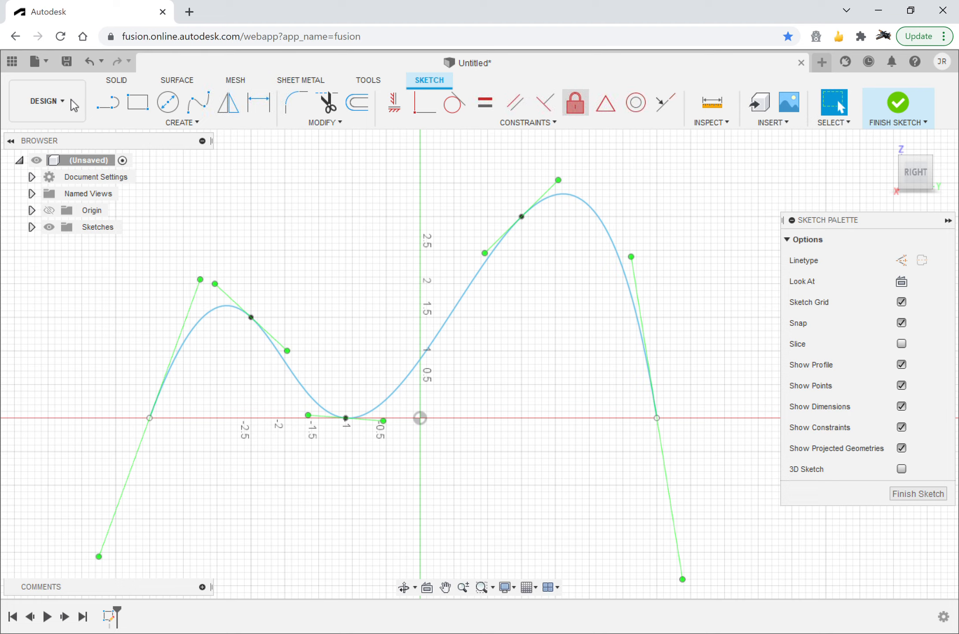
# - Reshape the spline by rotating the tangent handle at the fit point of its taller hump to horizontal
pyautogui.click(522, 218)
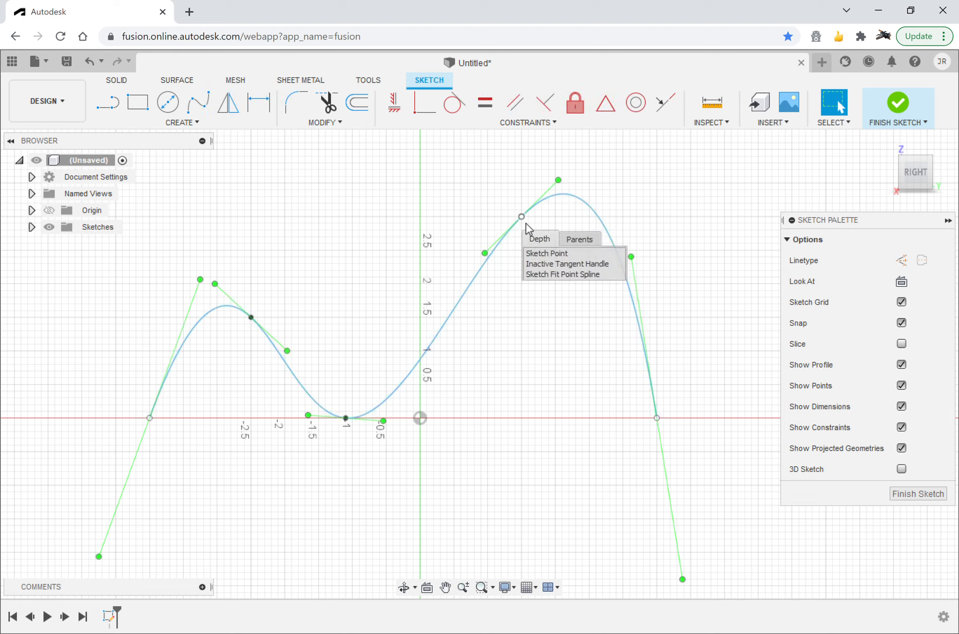
pyautogui.click(509, 182)
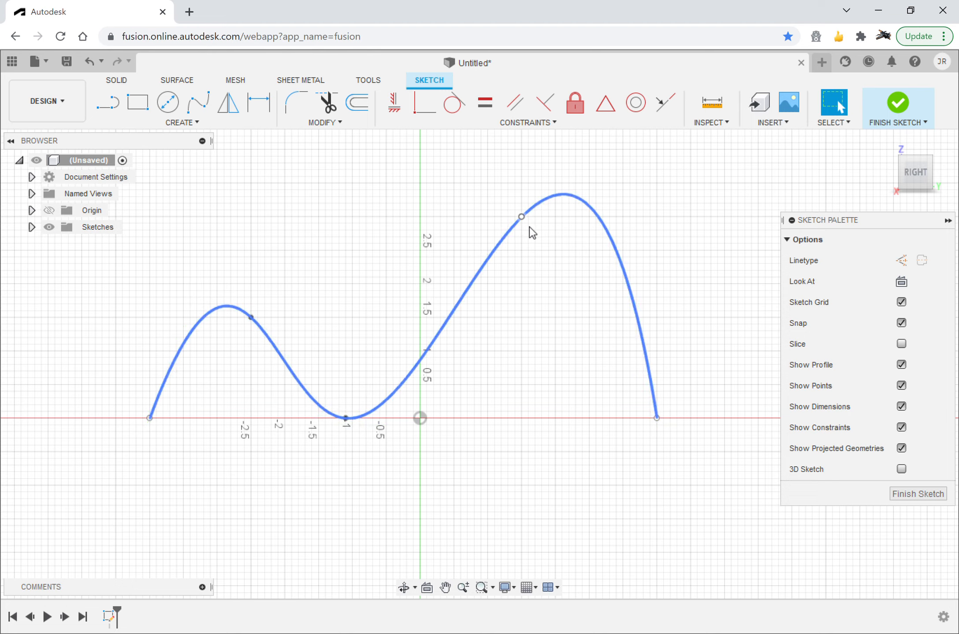
pyautogui.moveTo(528, 229)
pyautogui.mouseDown()
pyautogui.moveTo(550, 253)
pyautogui.moveTo(559, 241)
pyautogui.moveTo(552, 219)
pyautogui.moveTo(515, 211)
pyautogui.moveTo(450, 232)
pyautogui.moveTo(548, 253)
pyautogui.moveTo(534, 264)
pyautogui.moveTo(523, 218)
pyautogui.mouseUp()
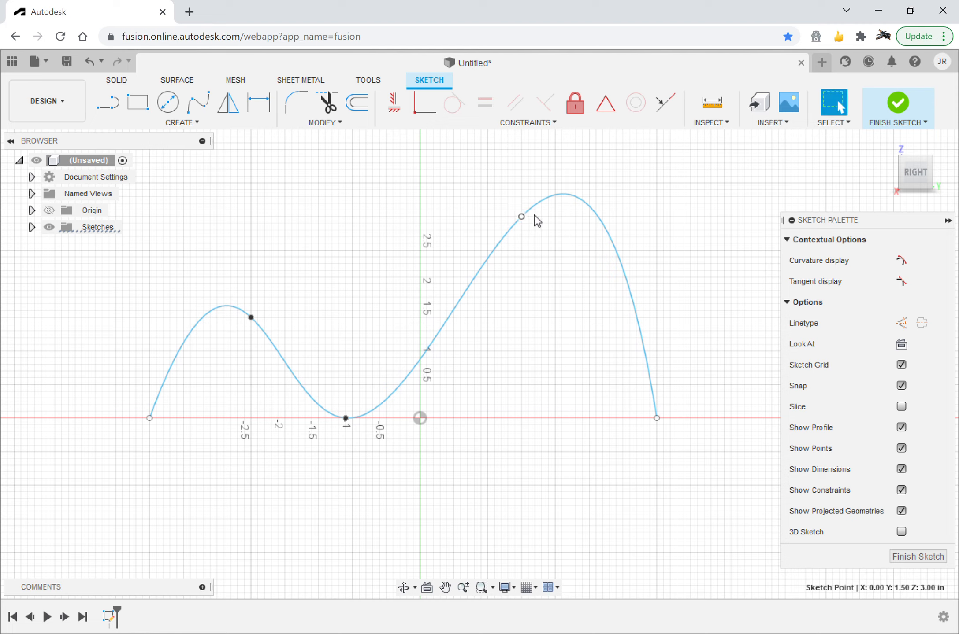
pyautogui.click(536, 362)
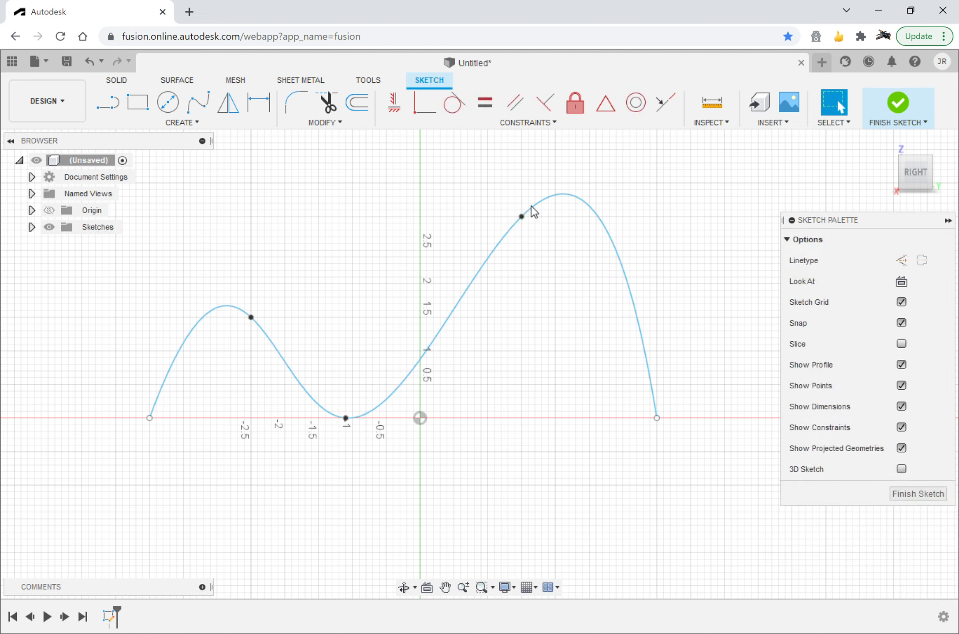
pyautogui.click(540, 202)
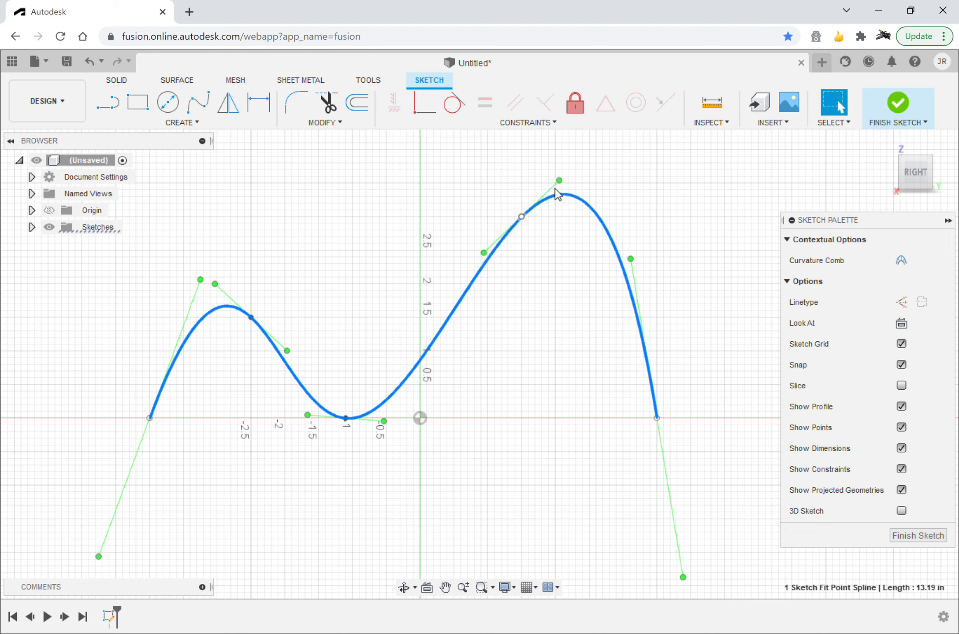
pyautogui.moveTo(559, 181); pyautogui.dragTo(567, 217)
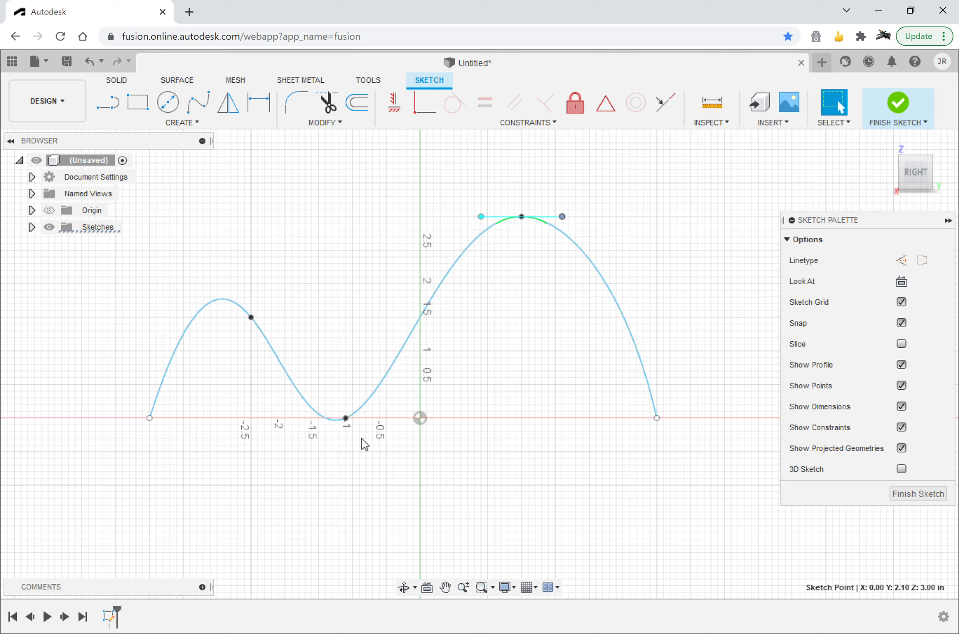
# - Delete the two-humped spline from the sketch
pyautogui.click(344, 421)
pyautogui.click(619, 309)
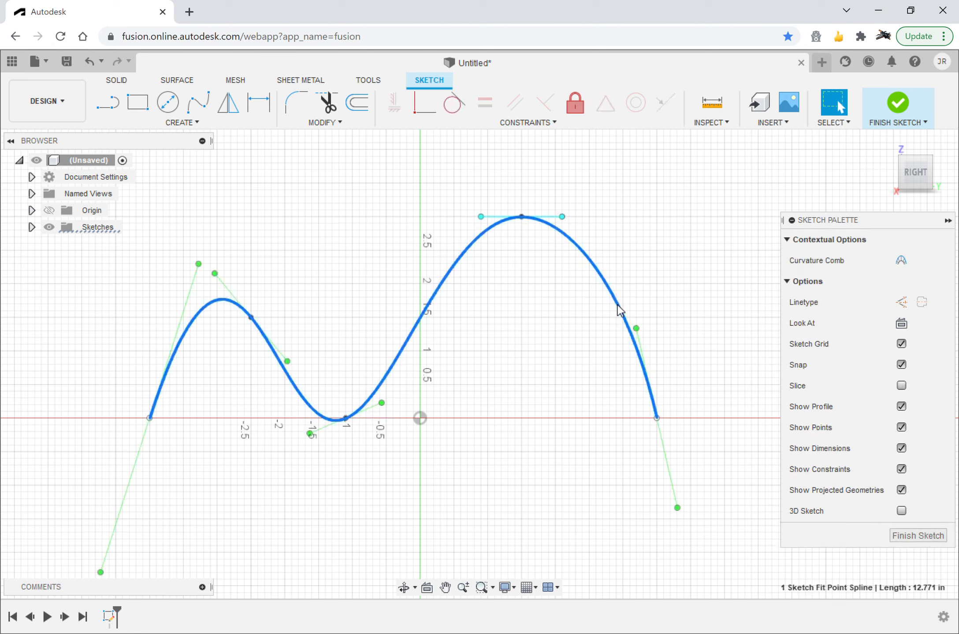
pyautogui.press('Delete')
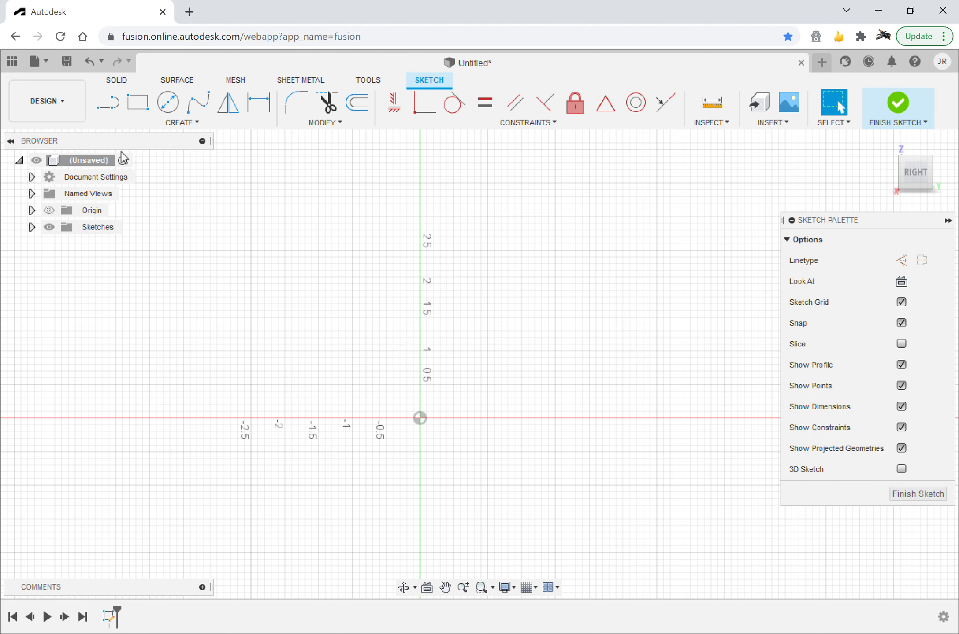
# - Draw a three-point fit point spline from about 1.5 in right and 3.5 in above the origin, bulging to 1.8 in at 2.5 in height, down to the origin
pyautogui.click(109, 111)
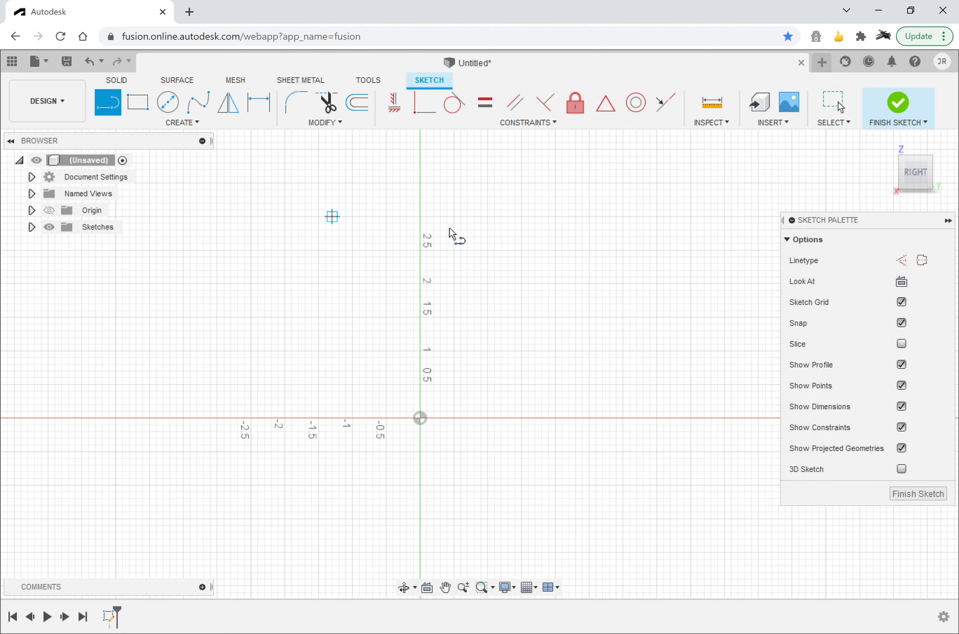
pyautogui.click(199, 107)
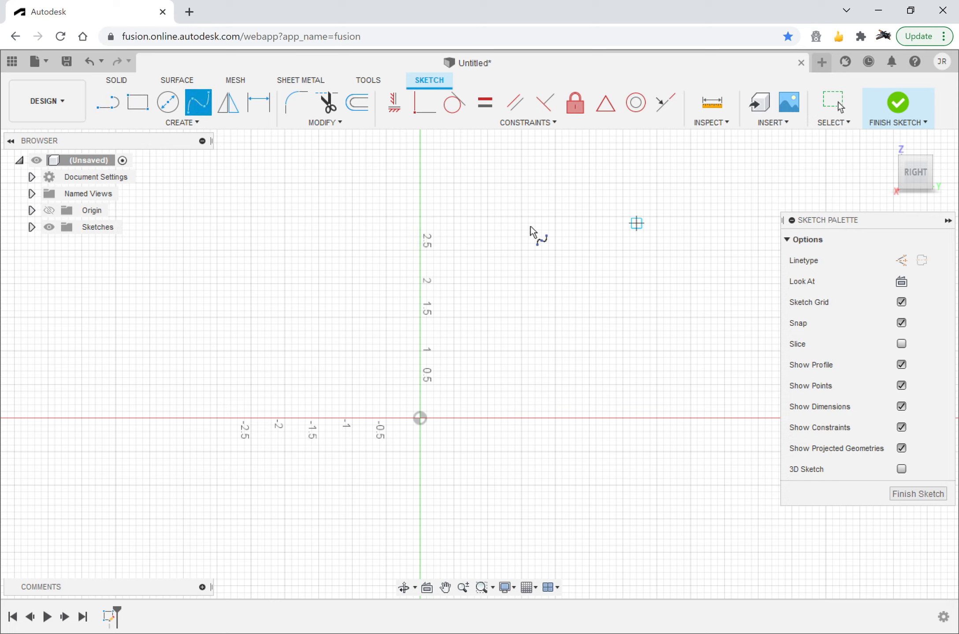
pyautogui.click(521, 183)
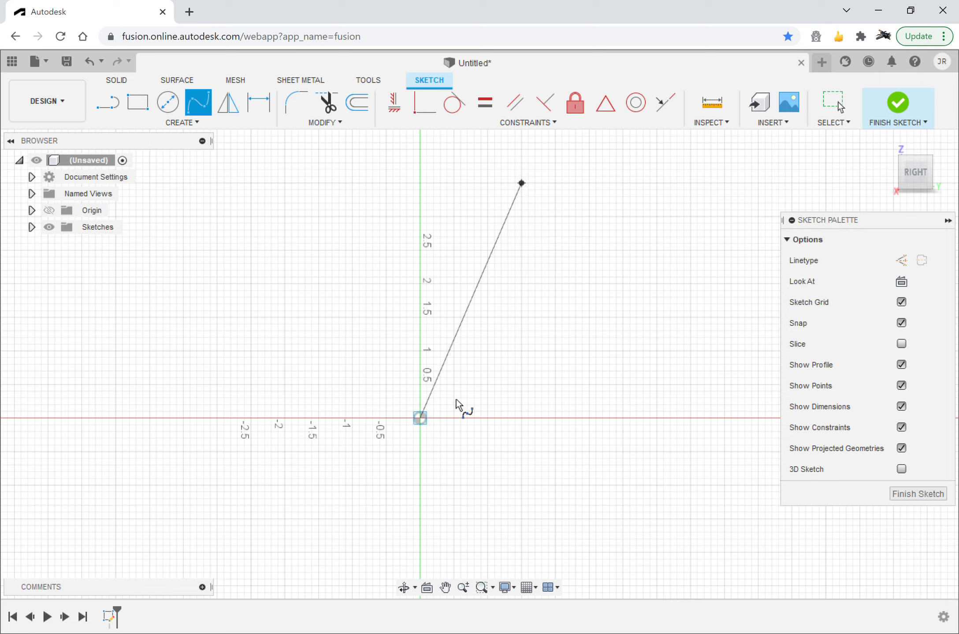
pyautogui.click(542, 250)
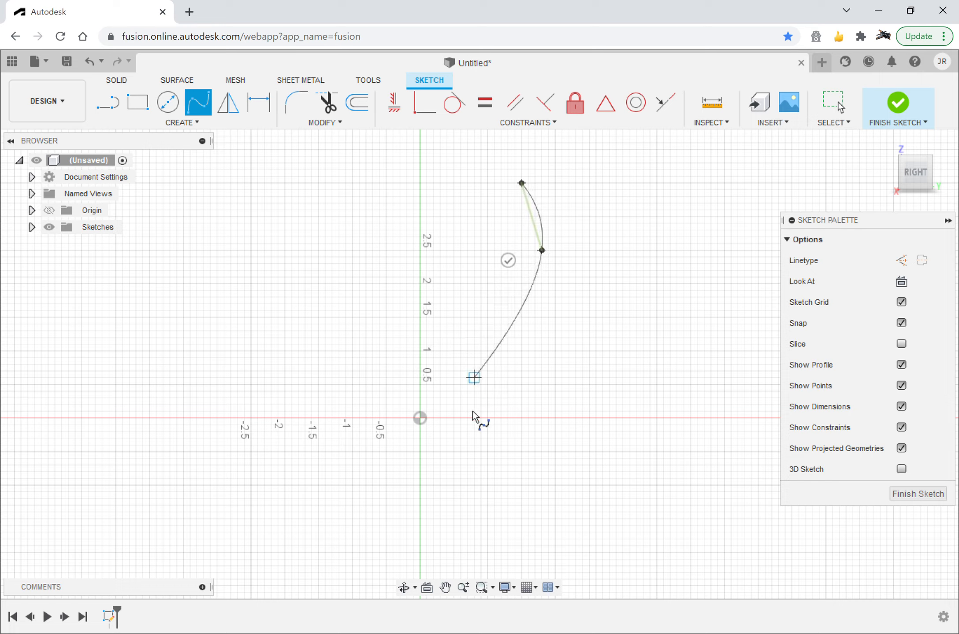
pyautogui.click(423, 418)
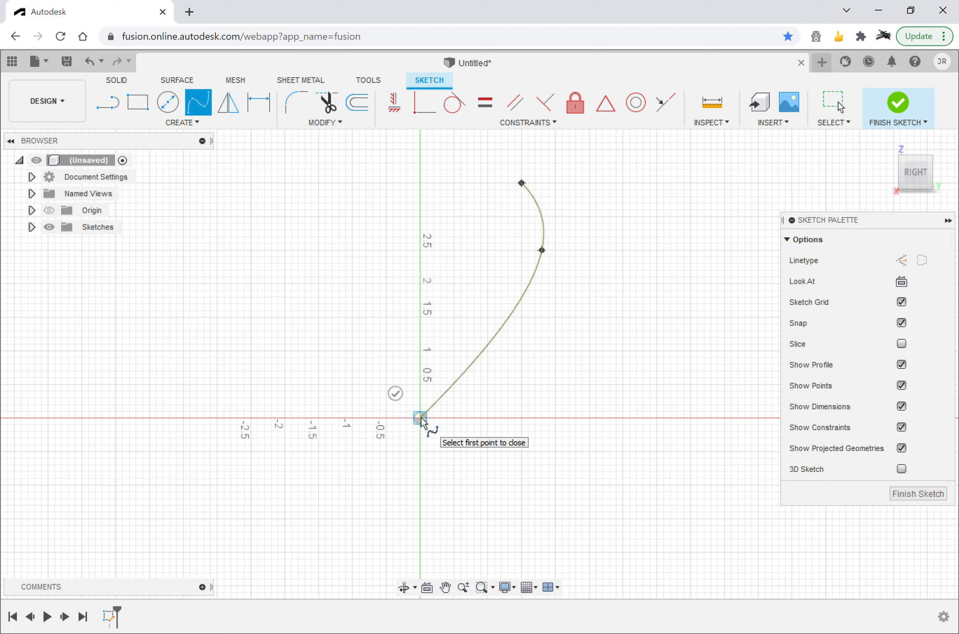
pyautogui.click(420, 418)
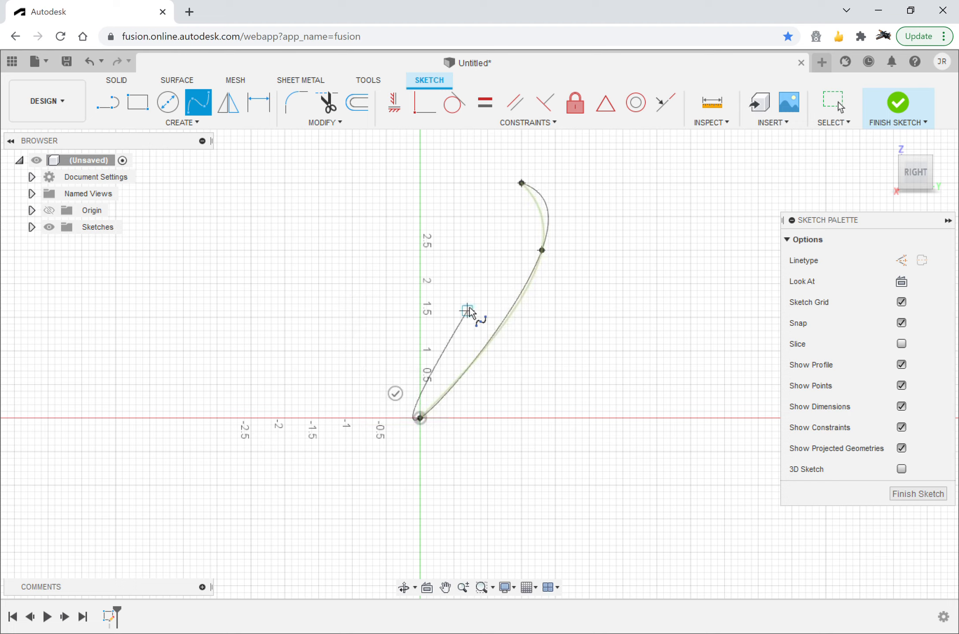
pyautogui.click(197, 102)
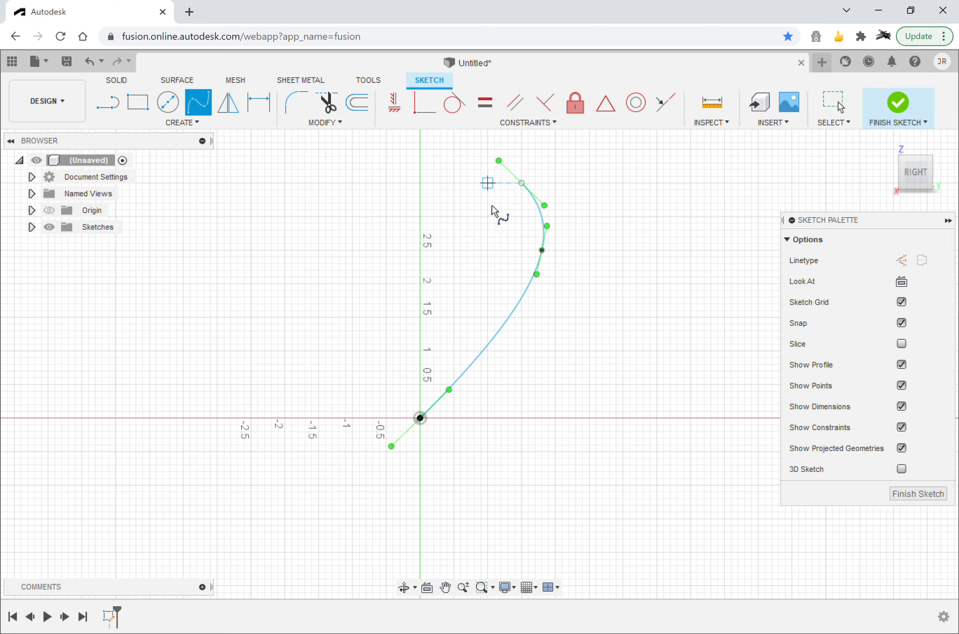
# - Draw a second three-point spline inside the first, through points level with its upper two and about 0.5 in to their left, down to the origin
pyautogui.click(487, 184)
pyautogui.click(508, 251)
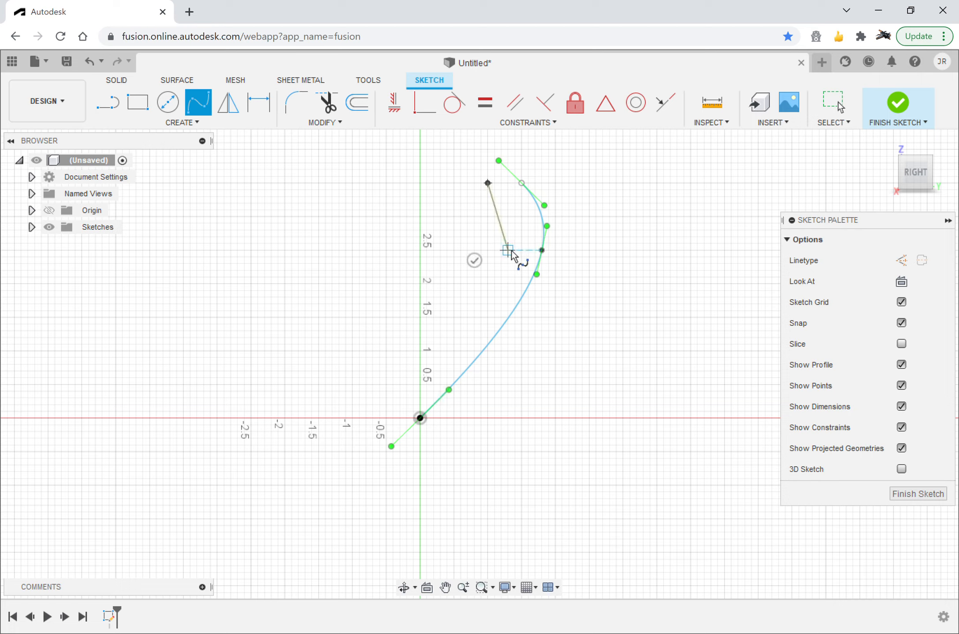
pyautogui.click(419, 419)
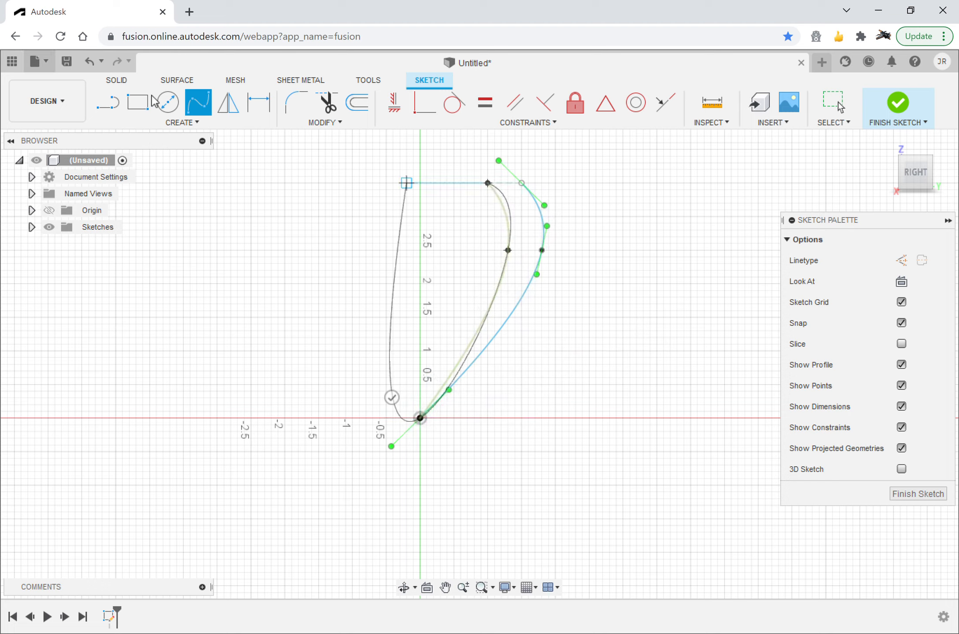
pyautogui.click(195, 101)
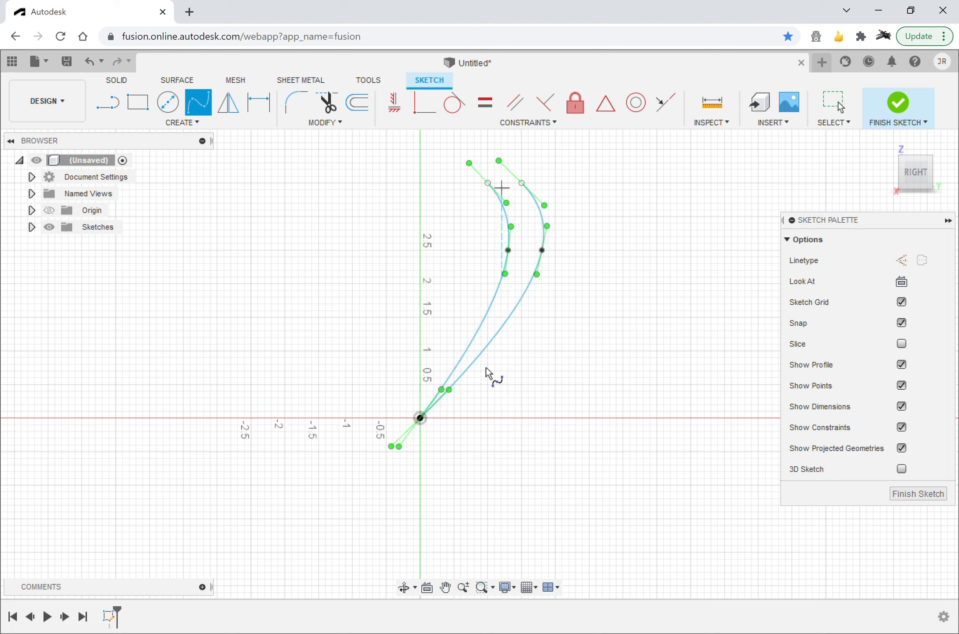